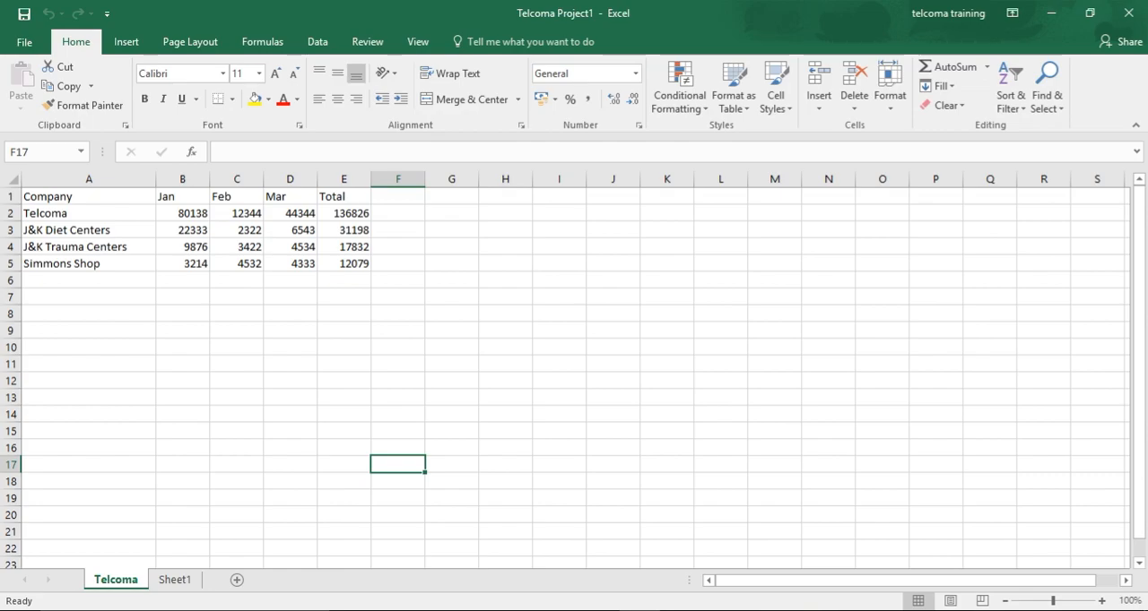
Starting from empty cell H4, extend the block with the fill handle across to column L and down to row 14
click(501, 247)
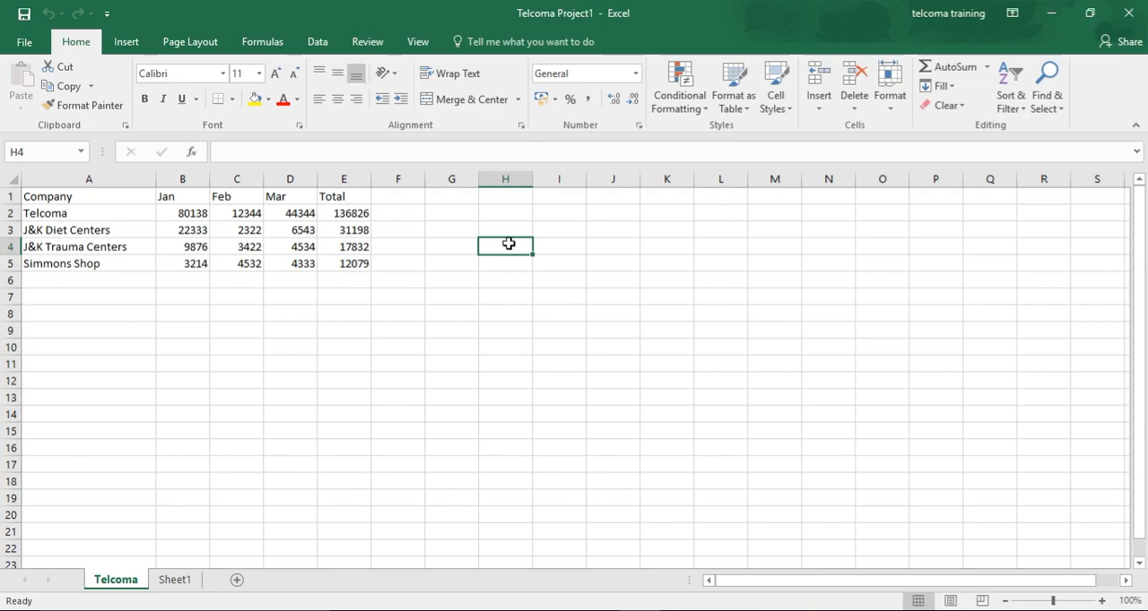
drag(532, 253, 685, 242)
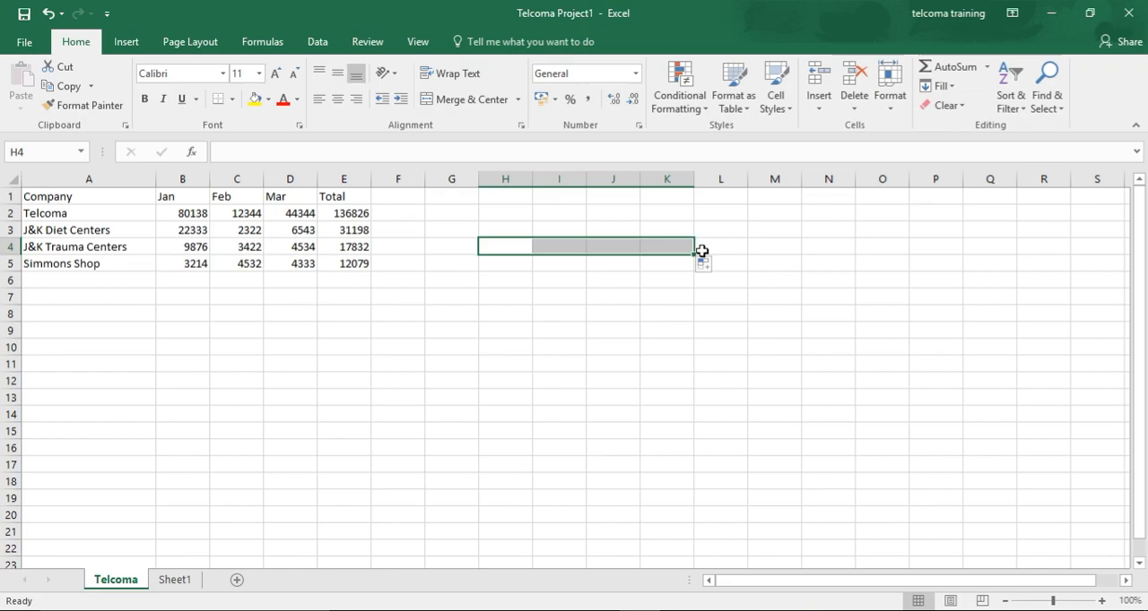
drag(692, 256, 693, 321)
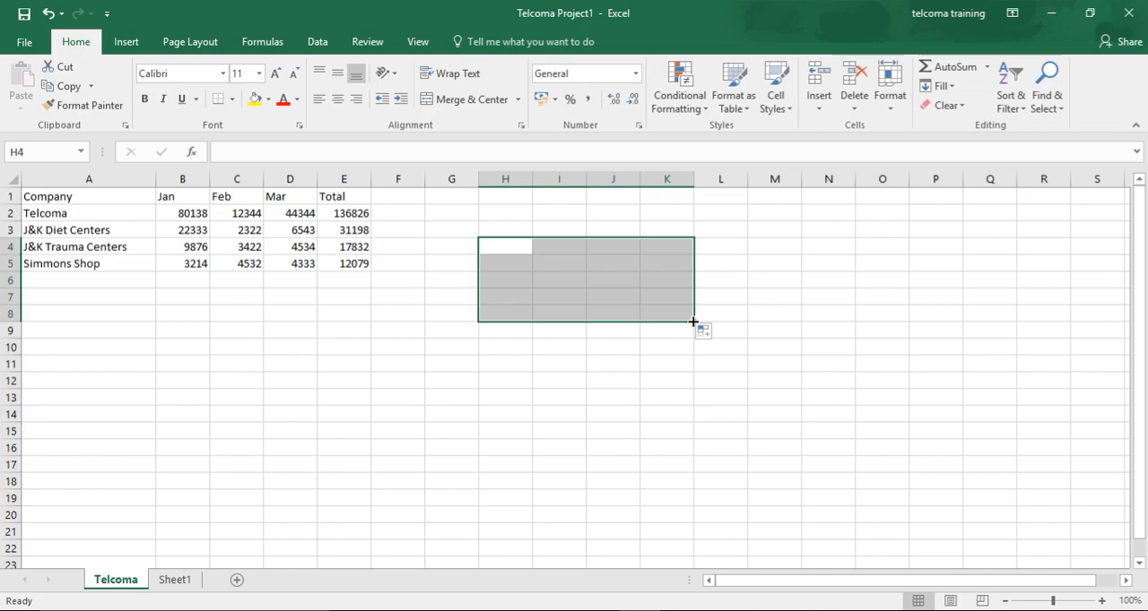
drag(694, 321, 740, 374)
click(708, 390)
click(708, 389)
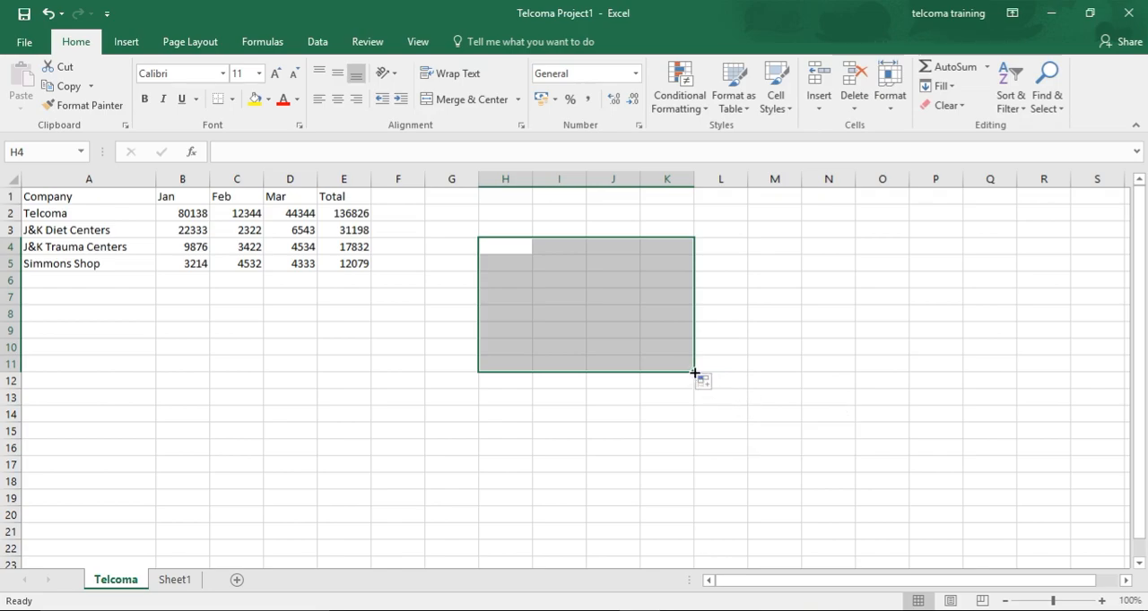
drag(695, 373, 745, 422)
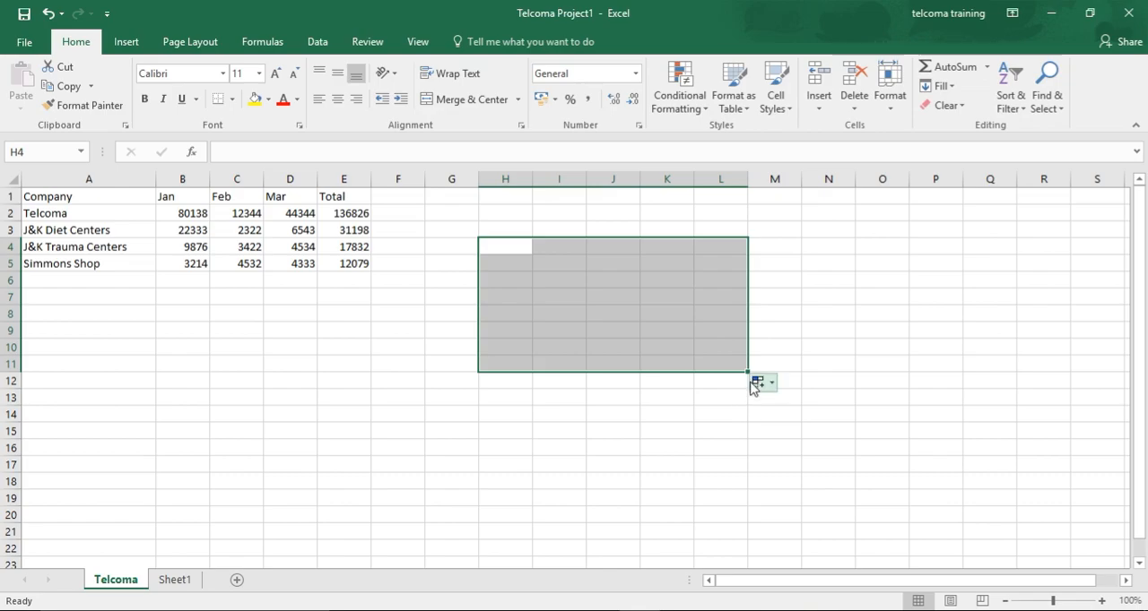
drag(748, 372, 756, 418)
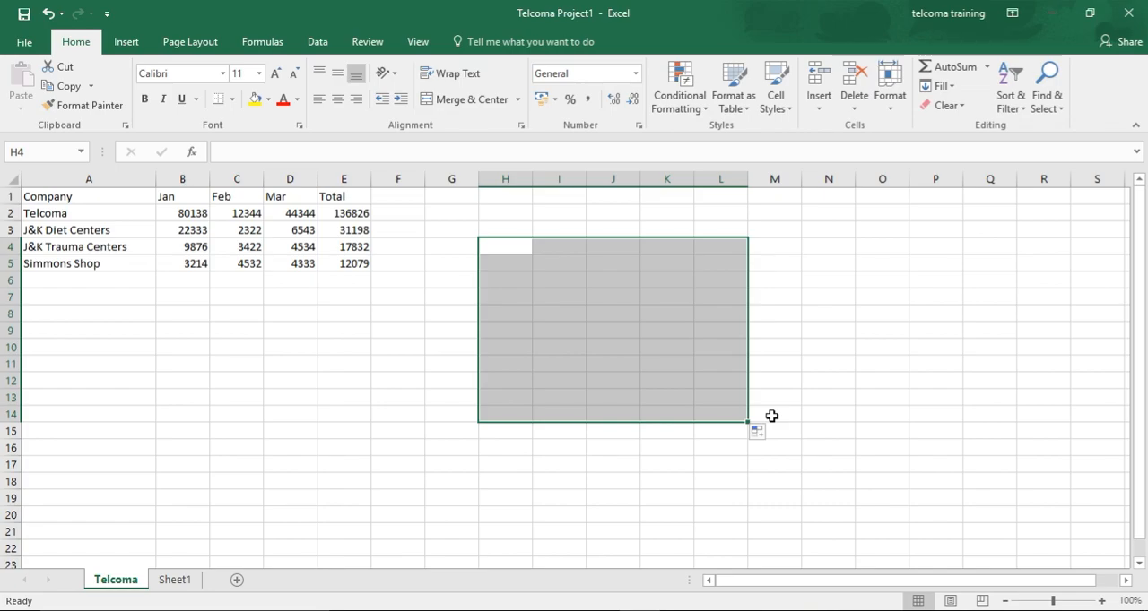
Select the block between E18 and I4, and extend it with the fill handle to J20
click(323, 477)
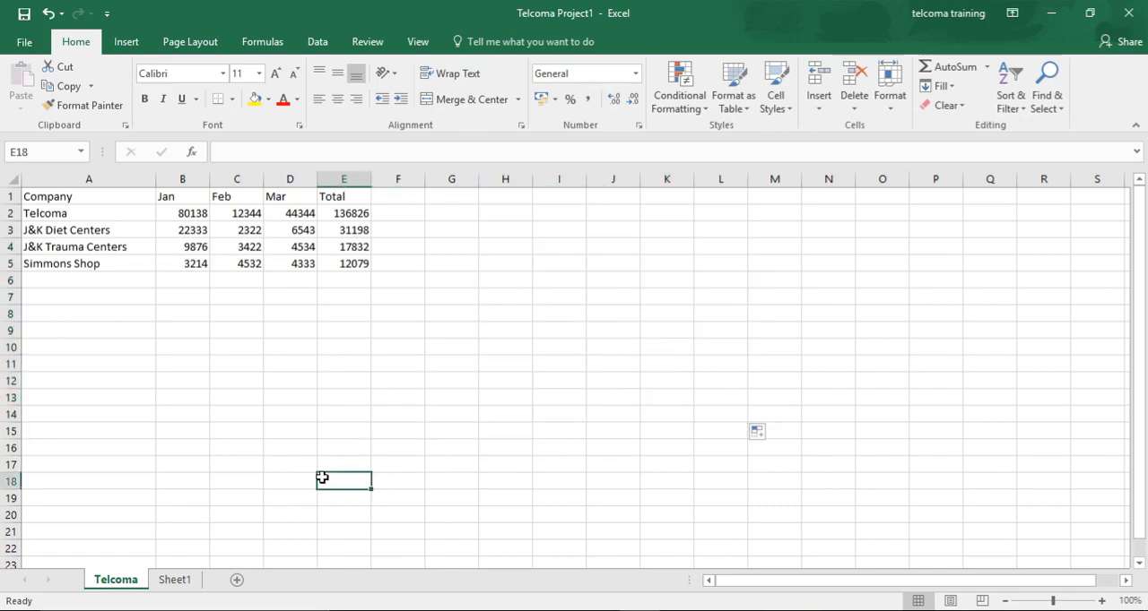
shift+click(565, 243)
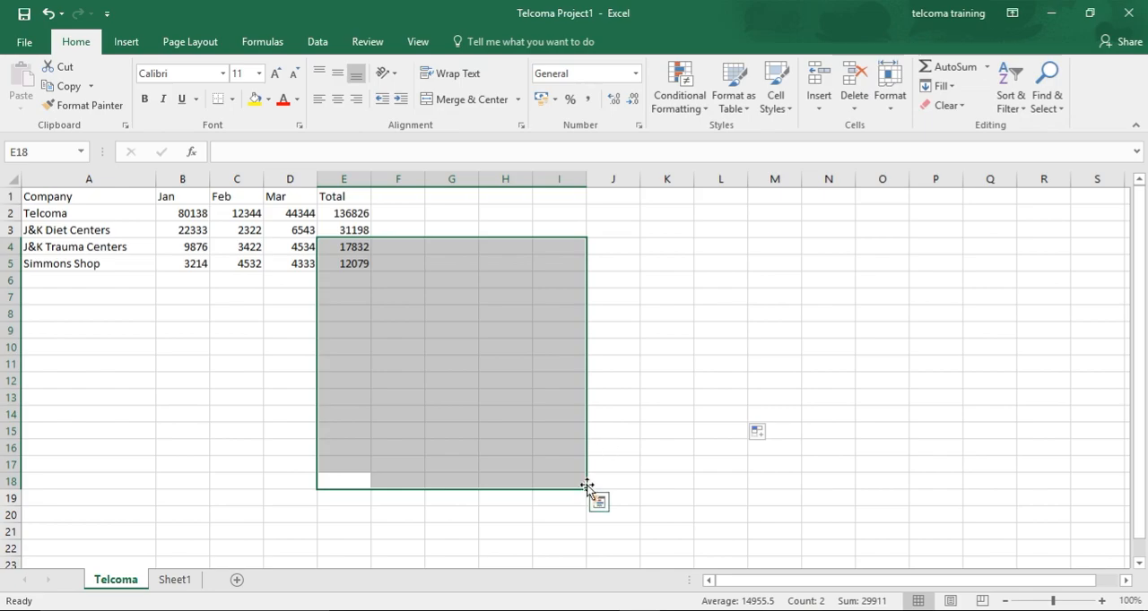
drag(587, 491, 641, 522)
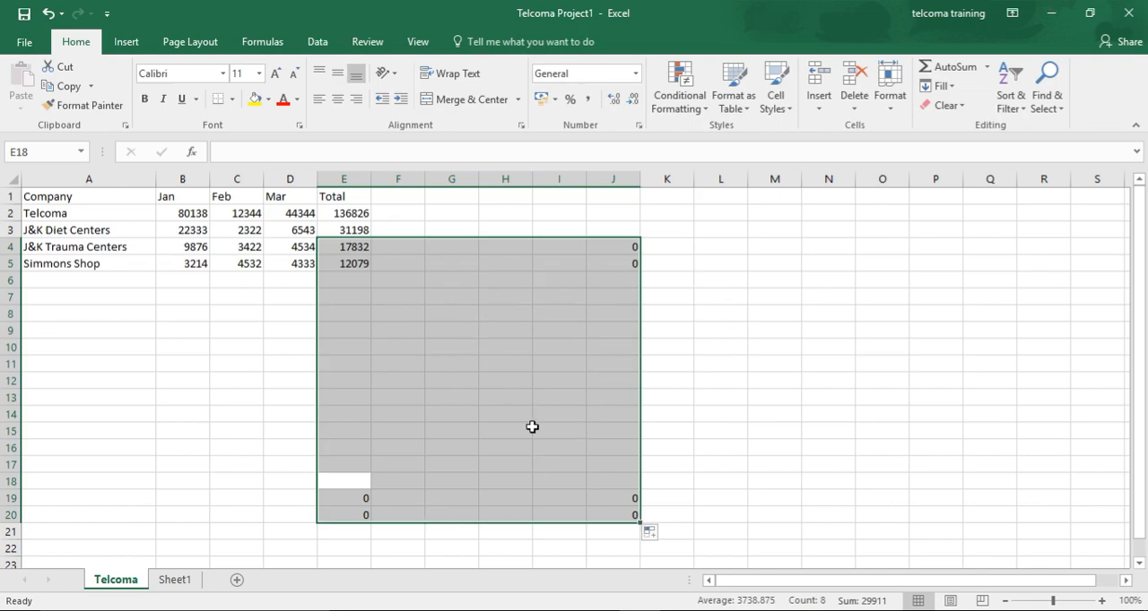
click(673, 395)
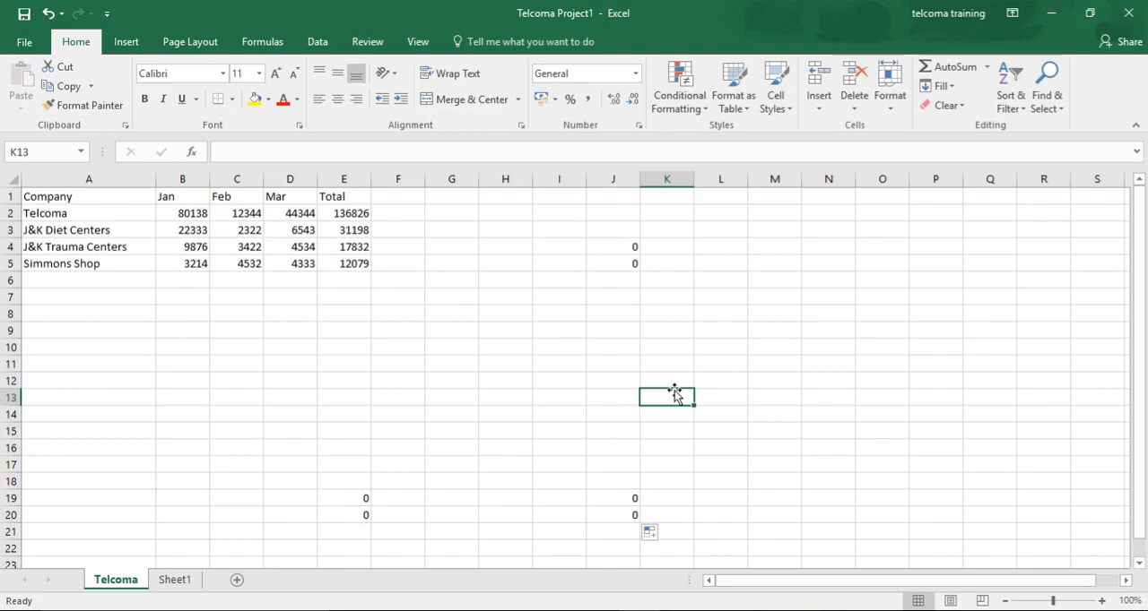
Extend cell L3 down to L16 with the fill handle, and add L4, L8, L11 and L13 to the selection individually
click(707, 229)
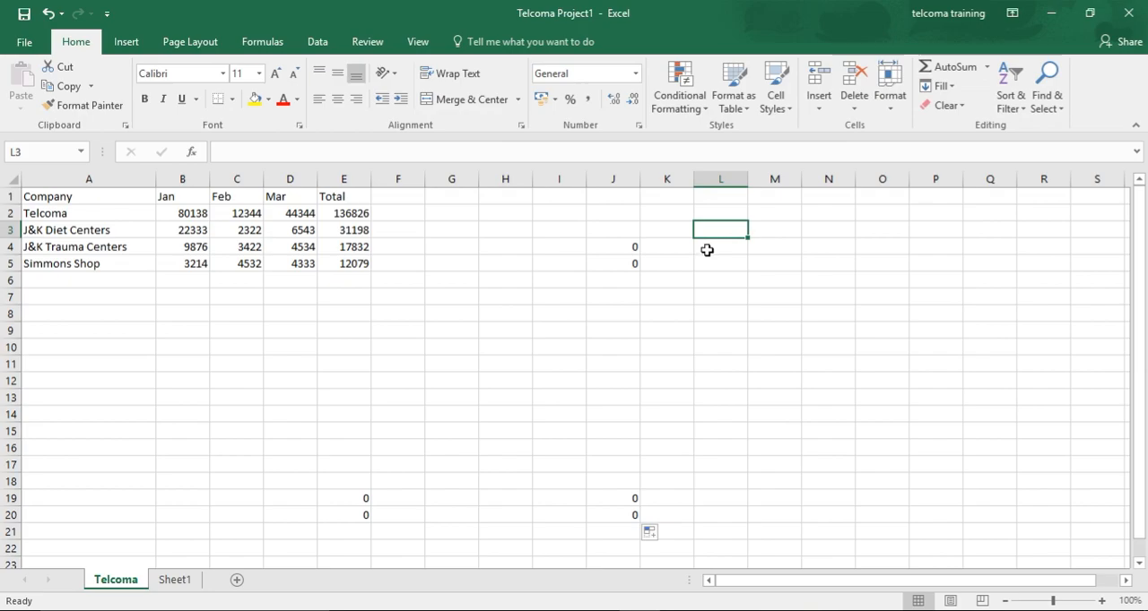
drag(748, 237, 751, 453)
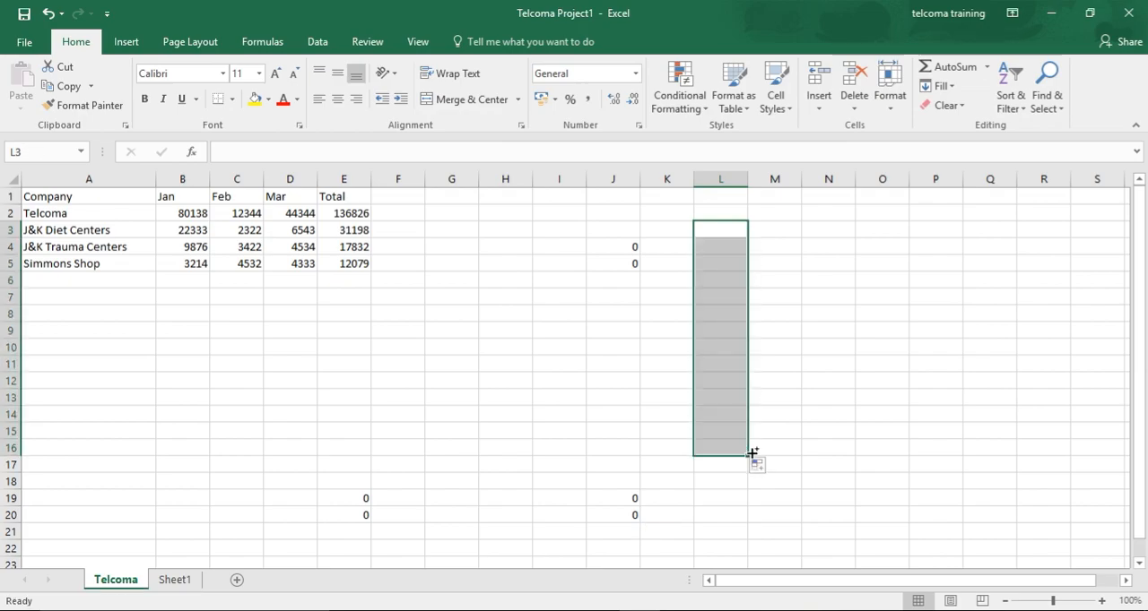
click(727, 247)
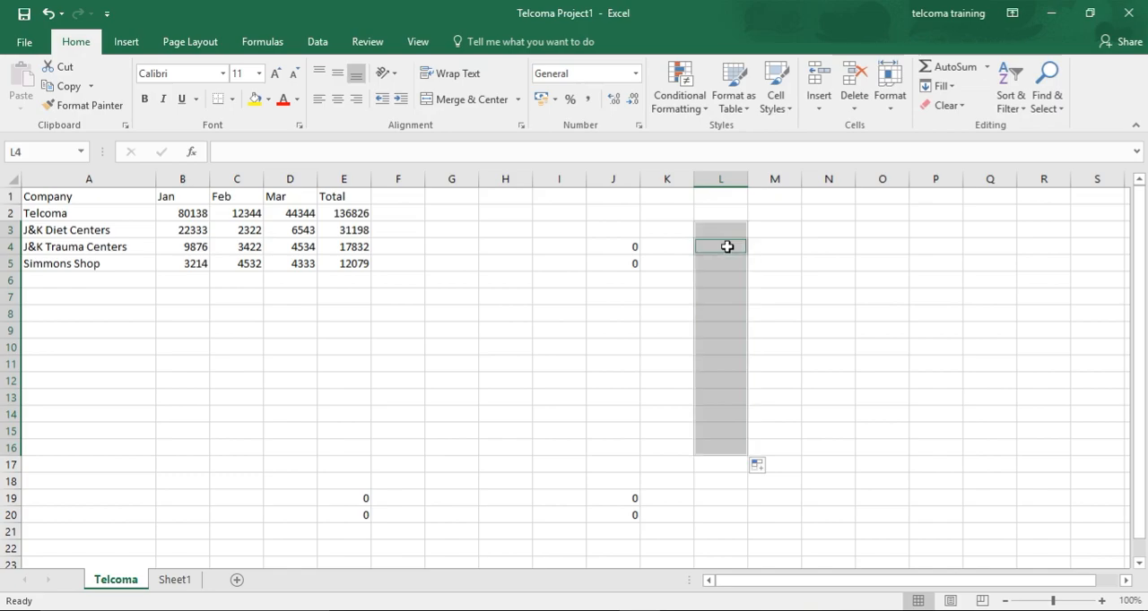
ctrl+click(719, 313)
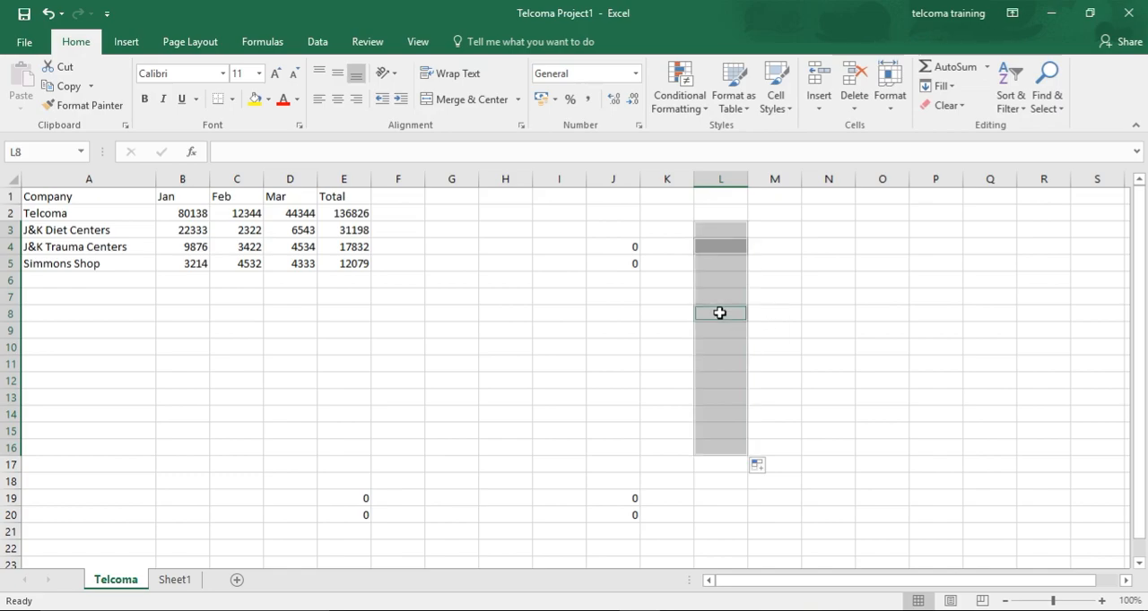
ctrl+click(720, 358)
ctrl+click(720, 403)
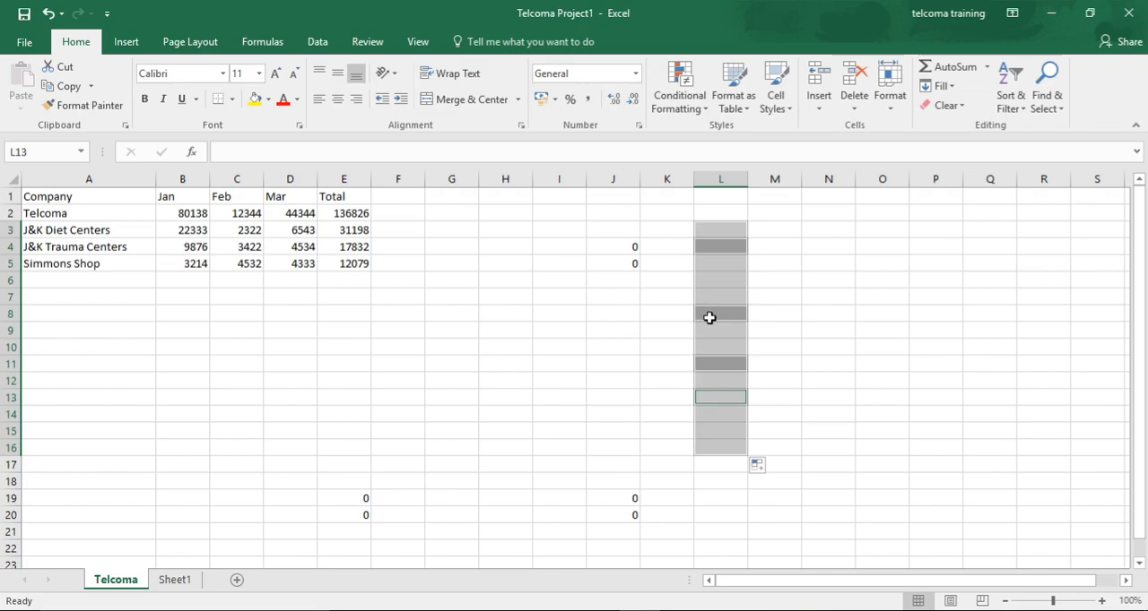
Select the entire column I and extend the selection through column N
click(561, 178)
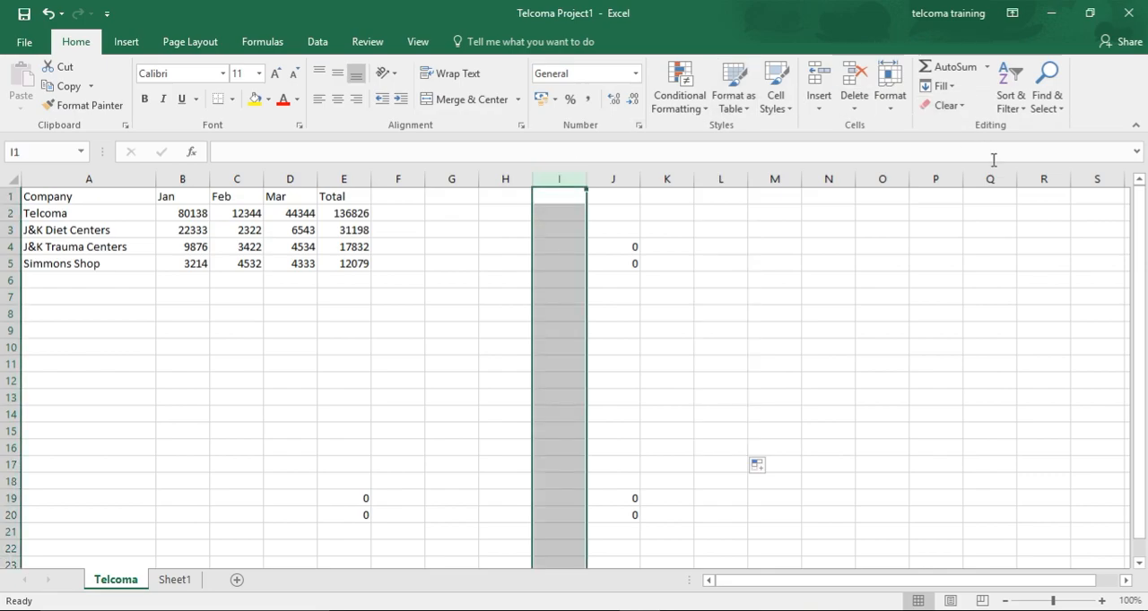
mouse_move(1141, 207)
mouse_down()
mouse_move(1144, 320)
mouse_move(1142, 202)
mouse_up()
drag(559, 179, 639, 178)
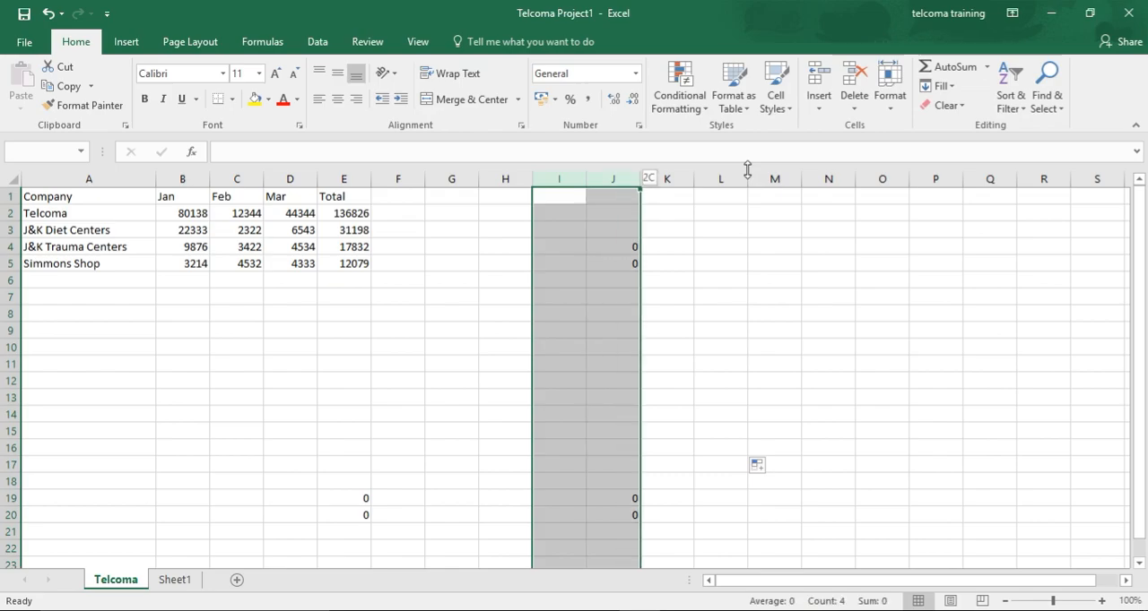
drag(638, 178, 830, 179)
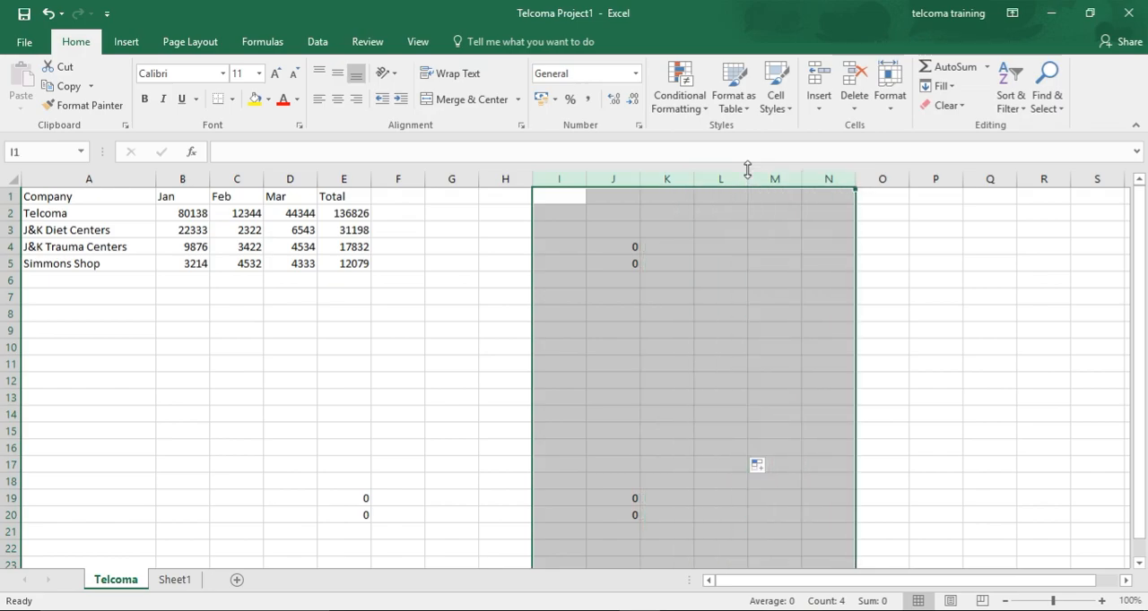
Select the entire column H, extend the selection back to column B, and finish by selecting only cell A12
click(510, 178)
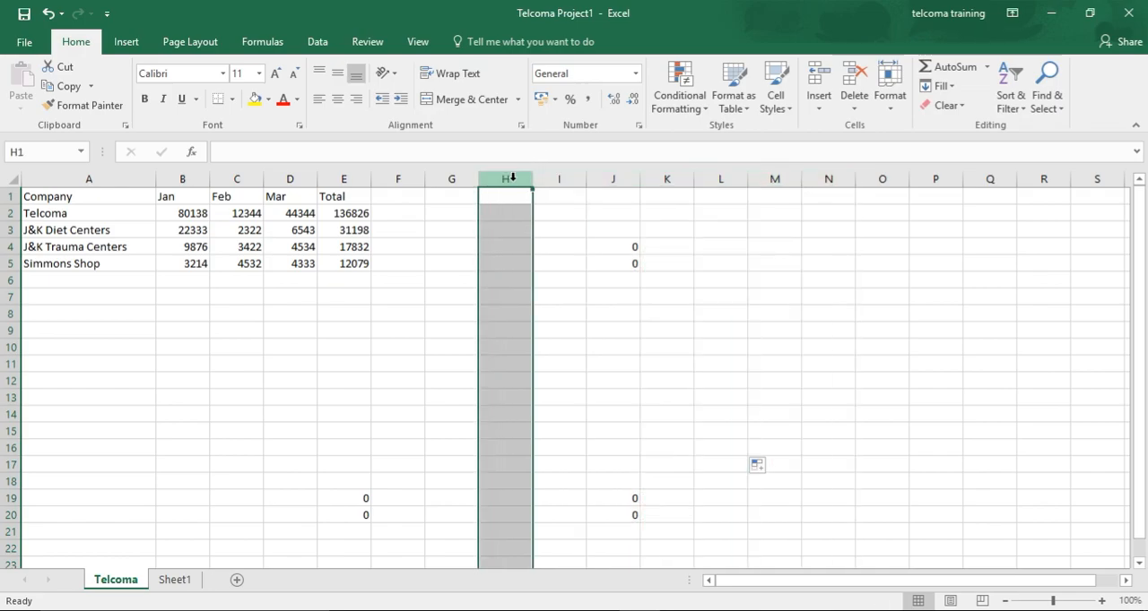
key(shift+Left)
key(shift+Left)
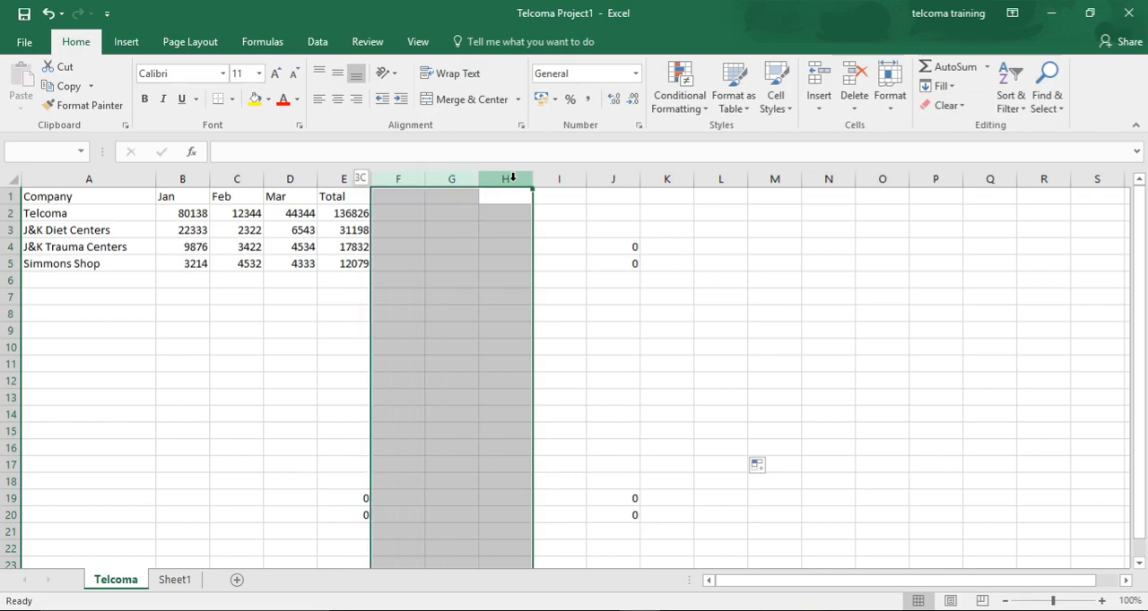
key(shift+Left)
key(shift+Left)
key(shift+Left)
key(shift+Left)
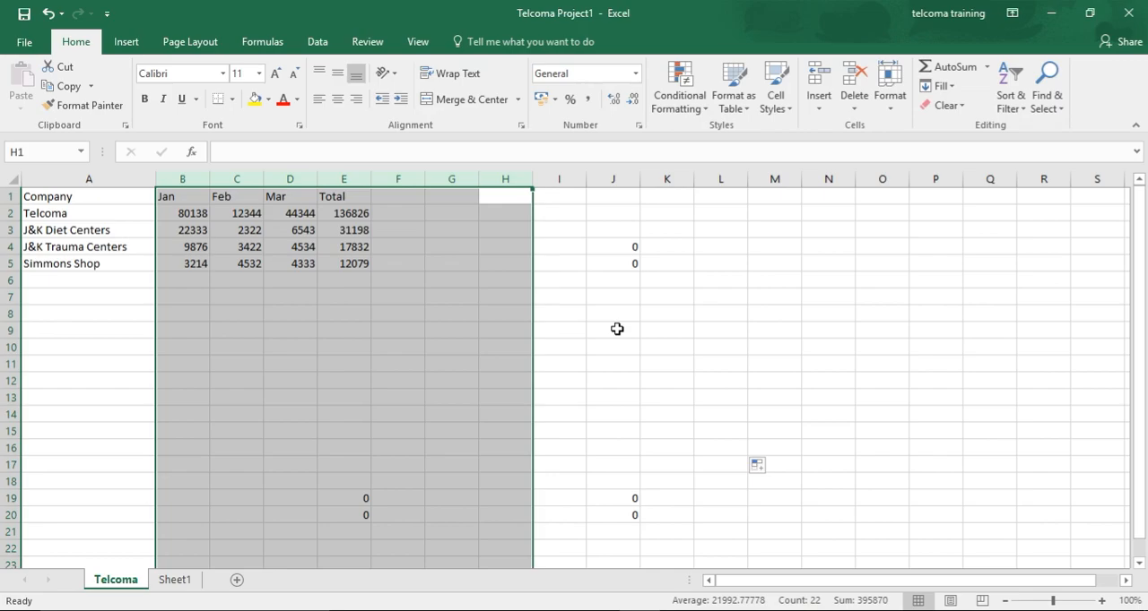
click(103, 380)
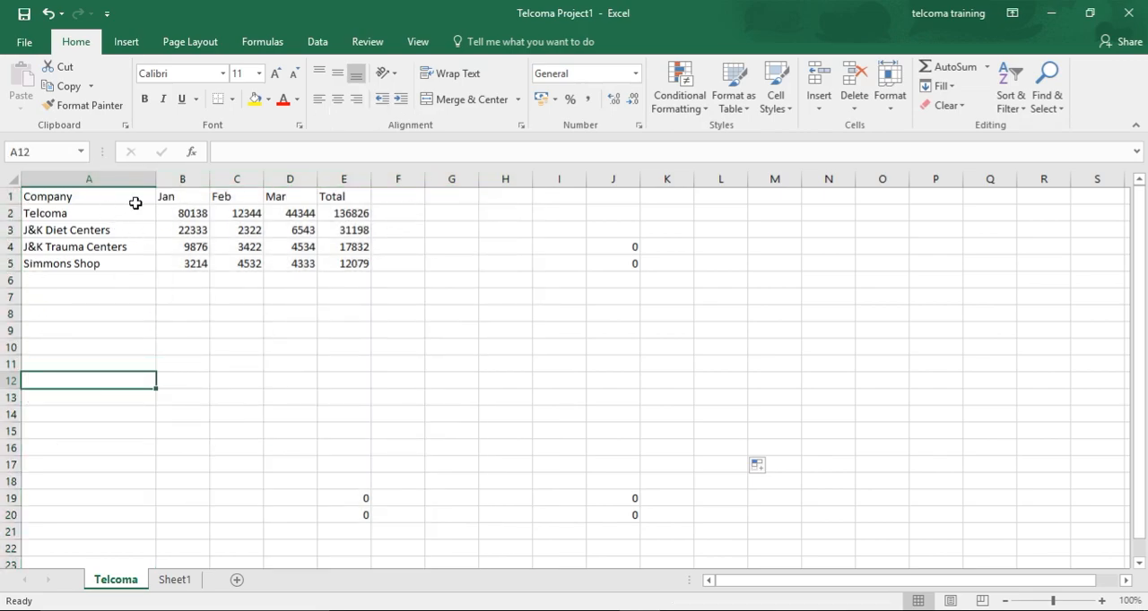
click(60, 197)
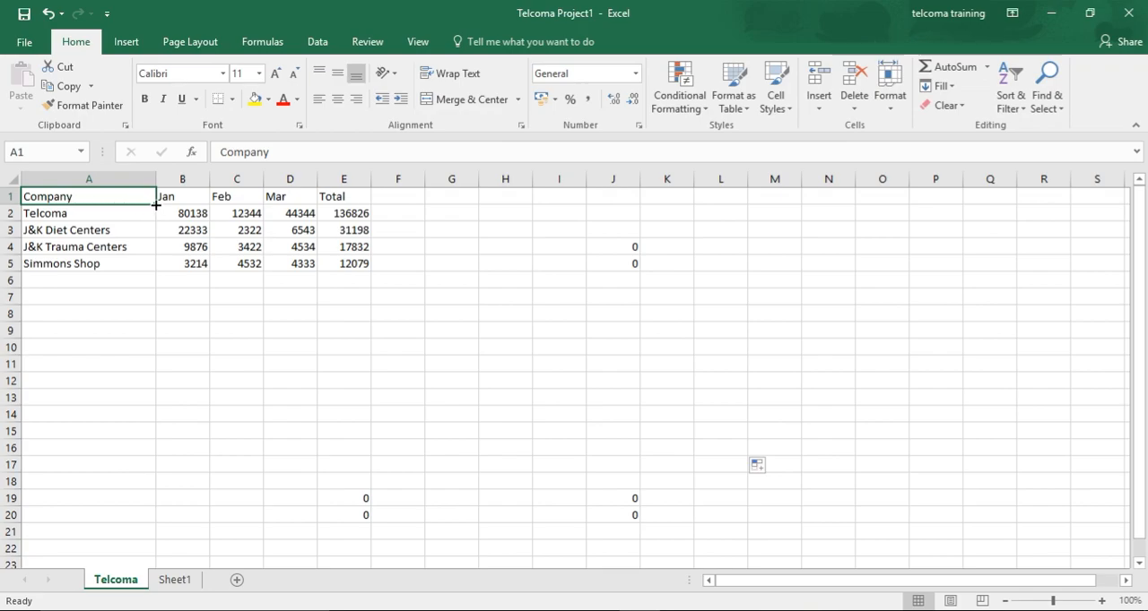
drag(156, 205, 195, 270)
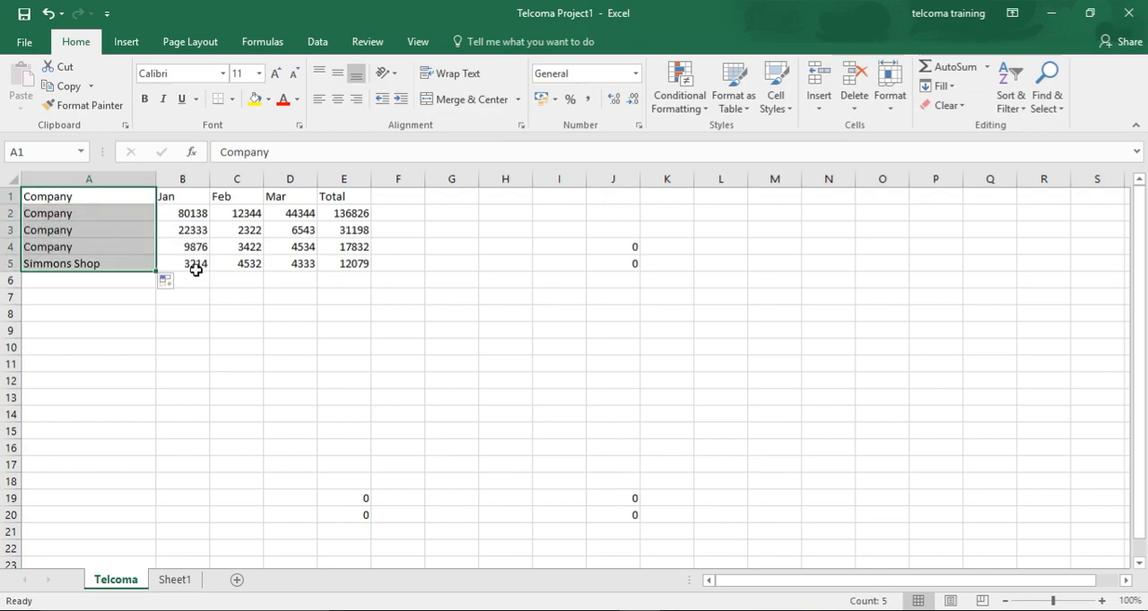
key(ctrl+z)
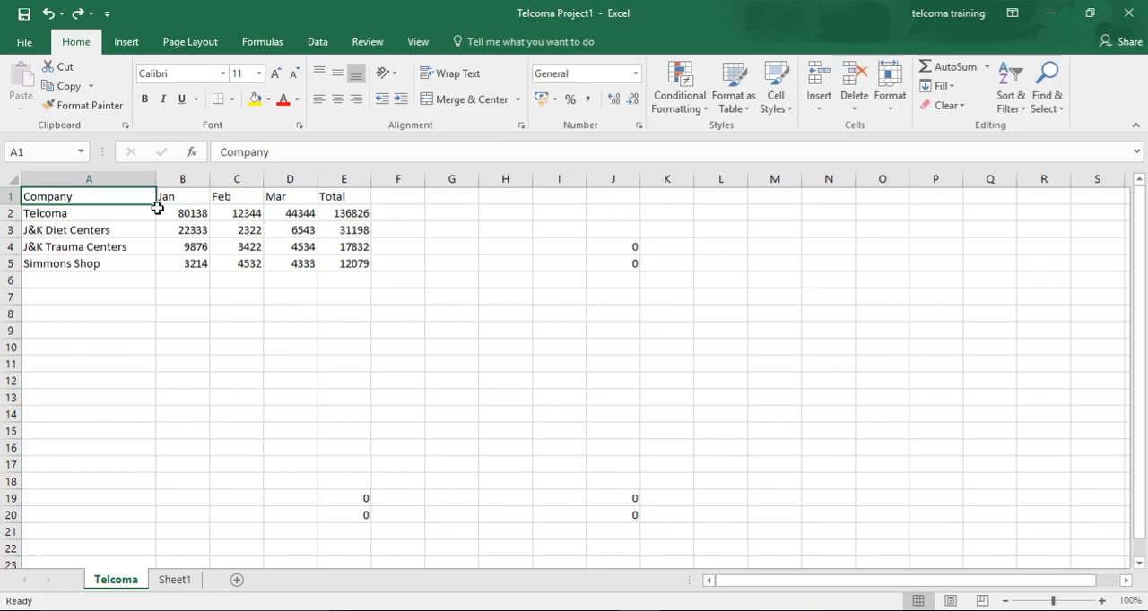
Extend the selection from A1 over the company table to E5, and finish by selecting only cell B7
key(shift+Down)
key(shift+Down)
key(shift+Down)
key(shift+Down)
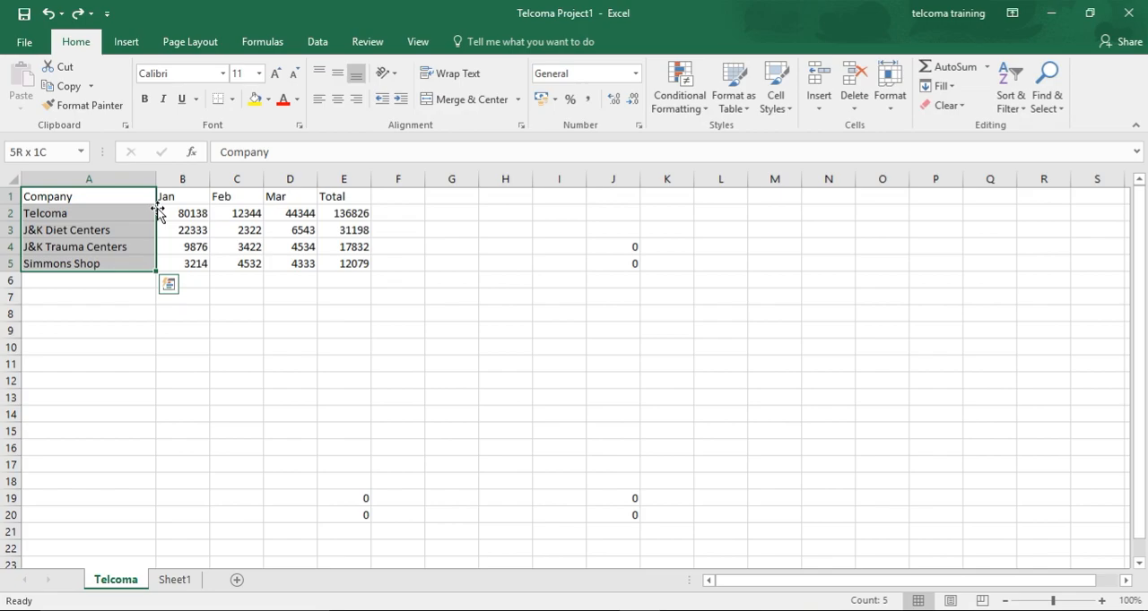
key(shift+Right)
key(shift+Right)
key(shift+Right)
key(shift+Right)
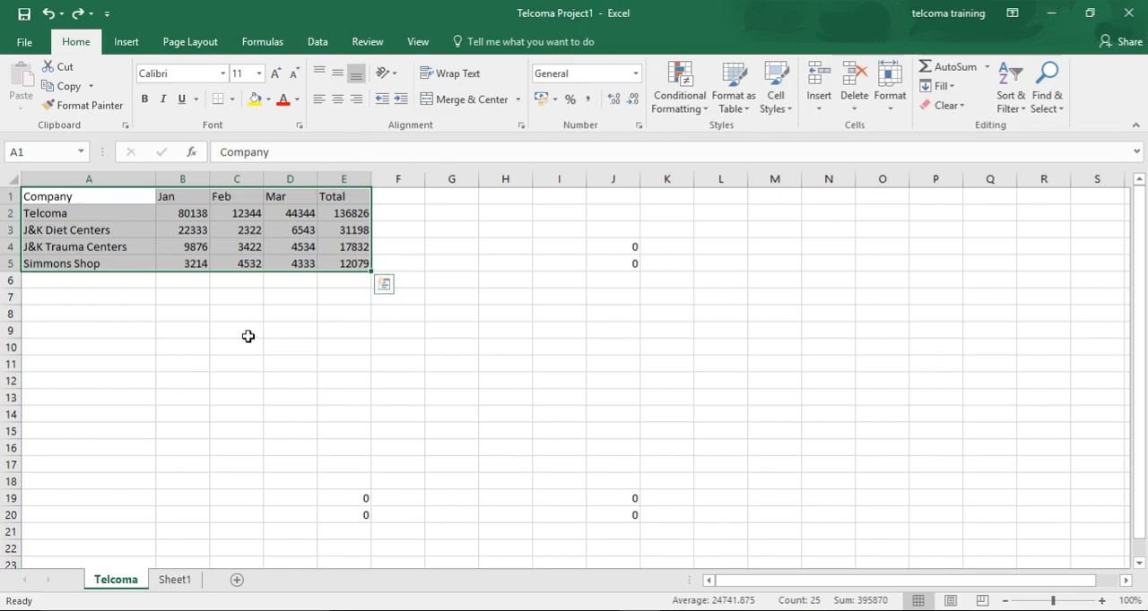
click(182, 298)
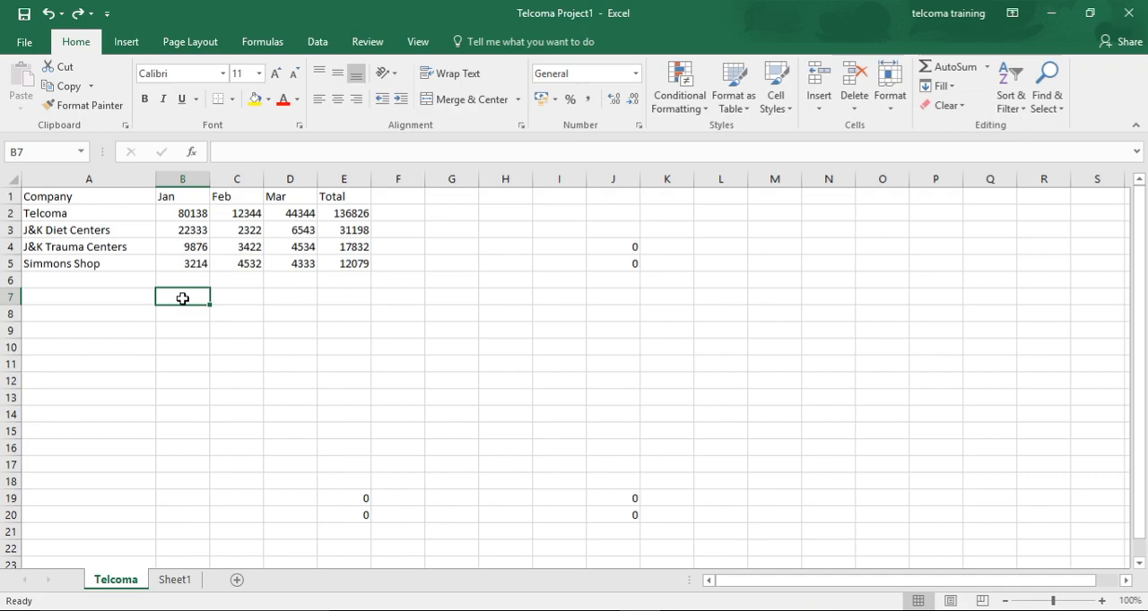
Cycle through the open windows back to the Telcoma Project1 workbook and select all cells of the Telcoma sheet
key(alt+Tab)
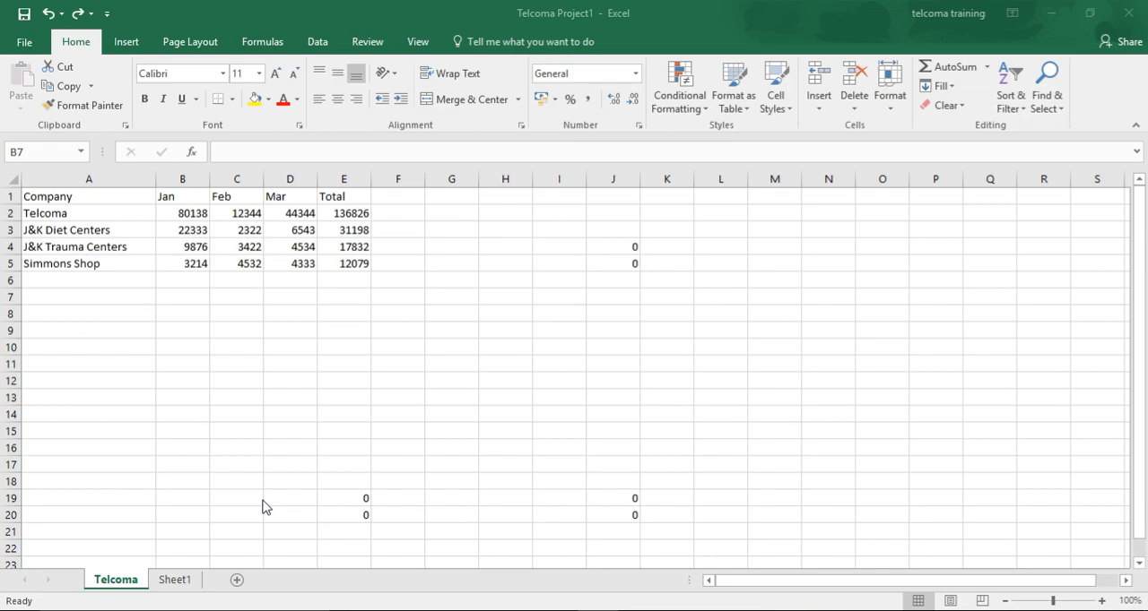
key(alt+Tab)
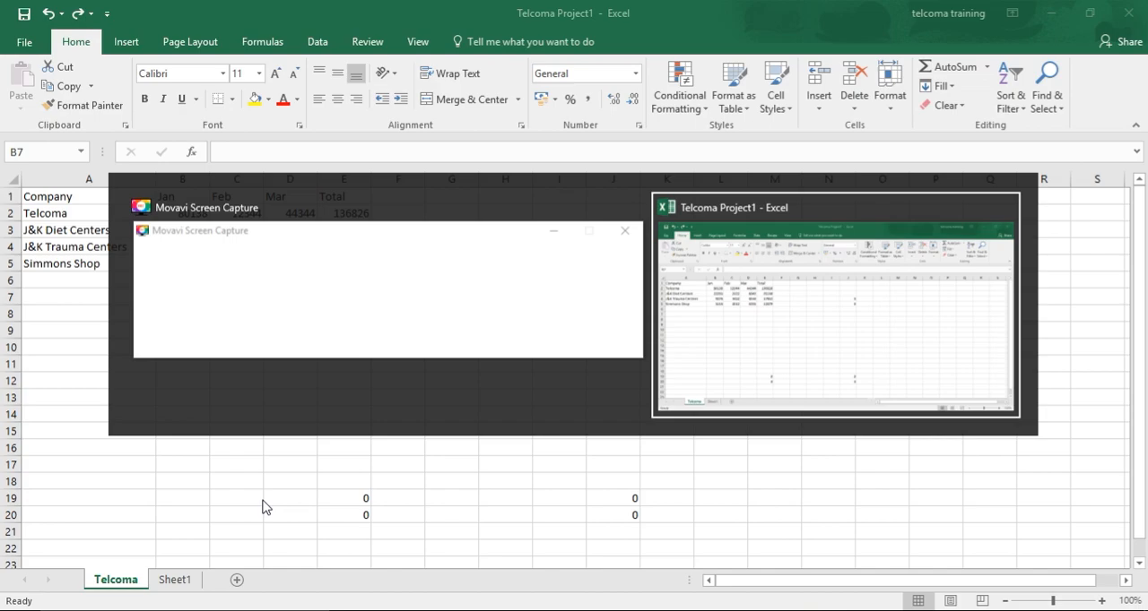
key(alt+Tab)
key(alt+Tab)
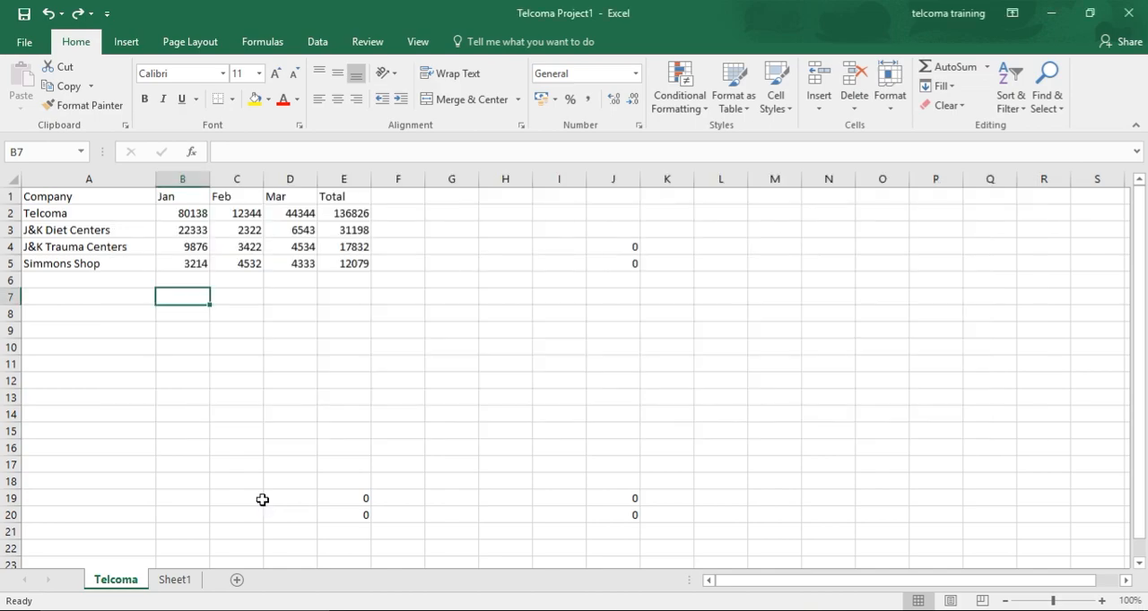
key(ctrl+a)
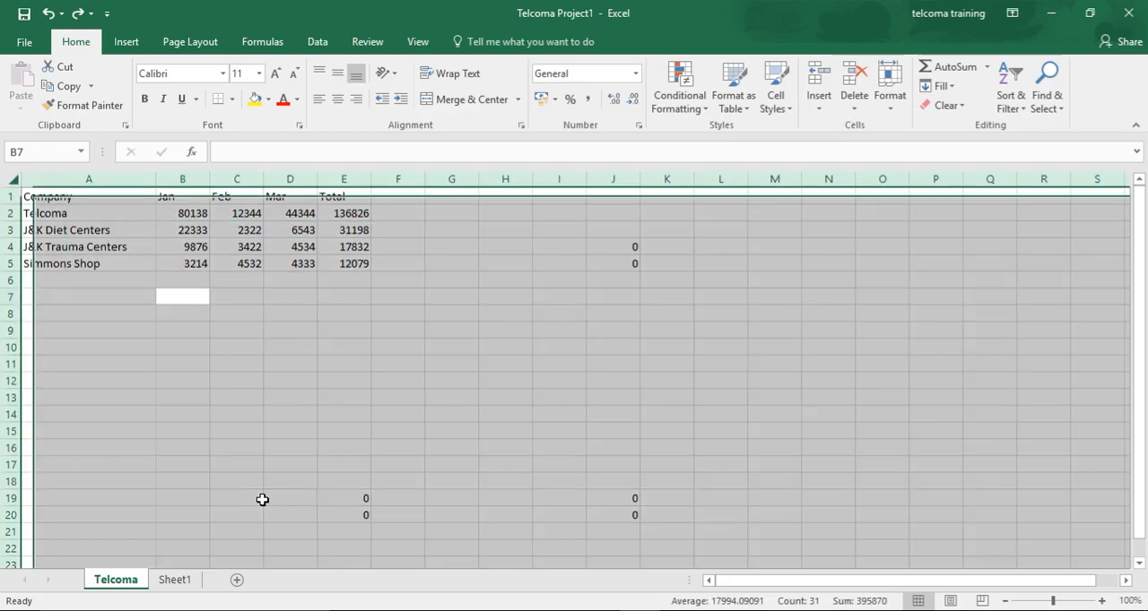